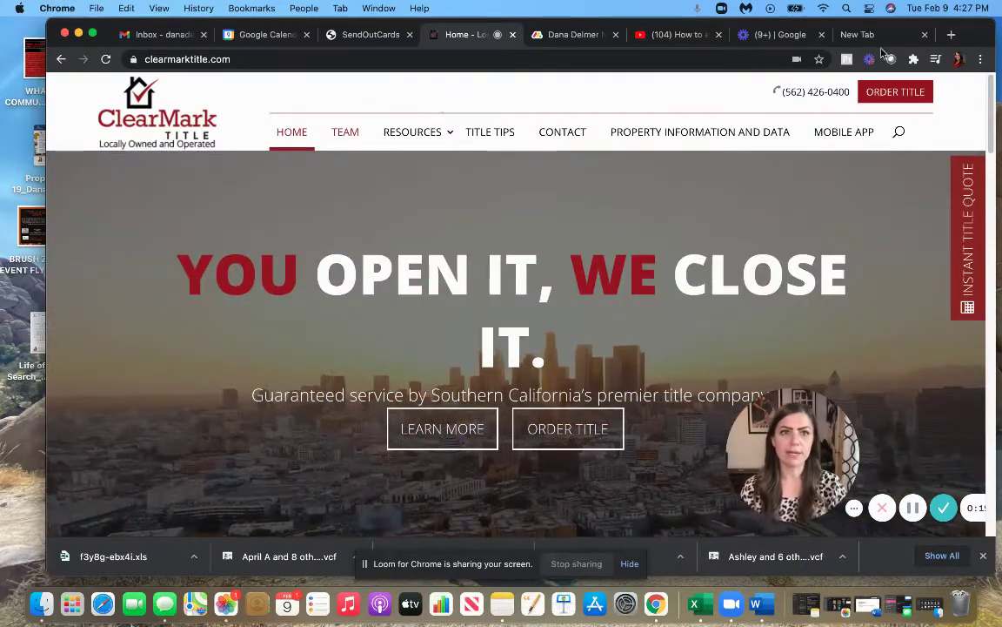
- Go to icloud.com in the empty browser tab and open Contacts
{"action": "left_click", "coordinate": [883, 38]}
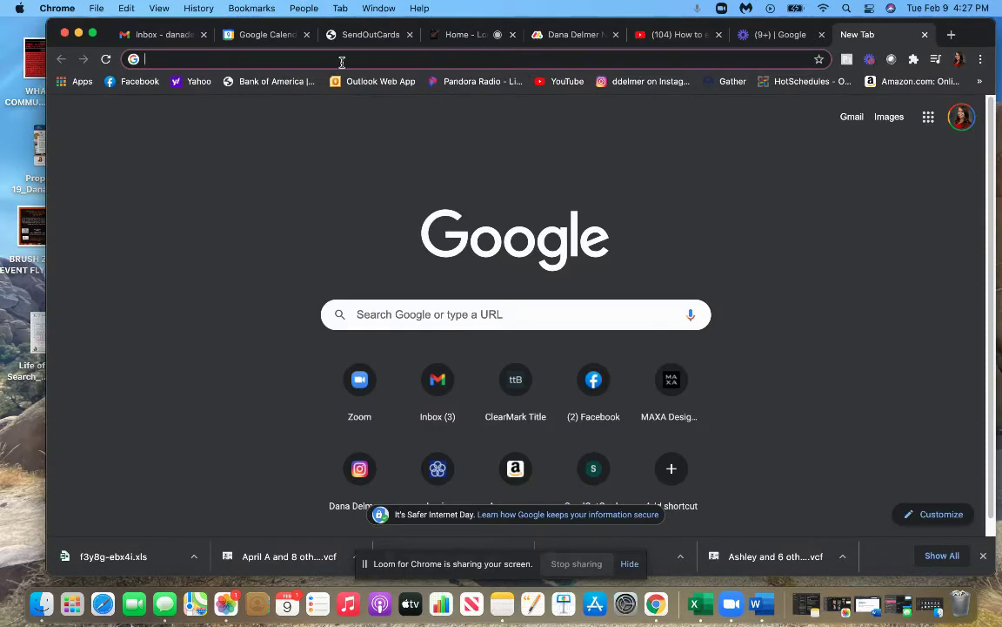
{"action": "type", "text": "icloud.com"}
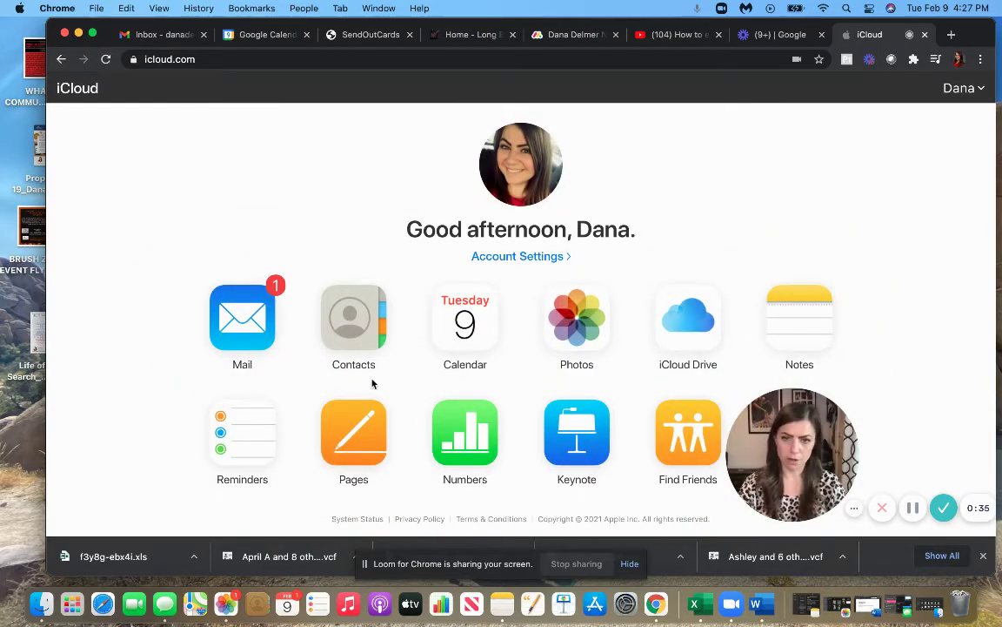
{"action": "left_click", "coordinate": [355, 309]}
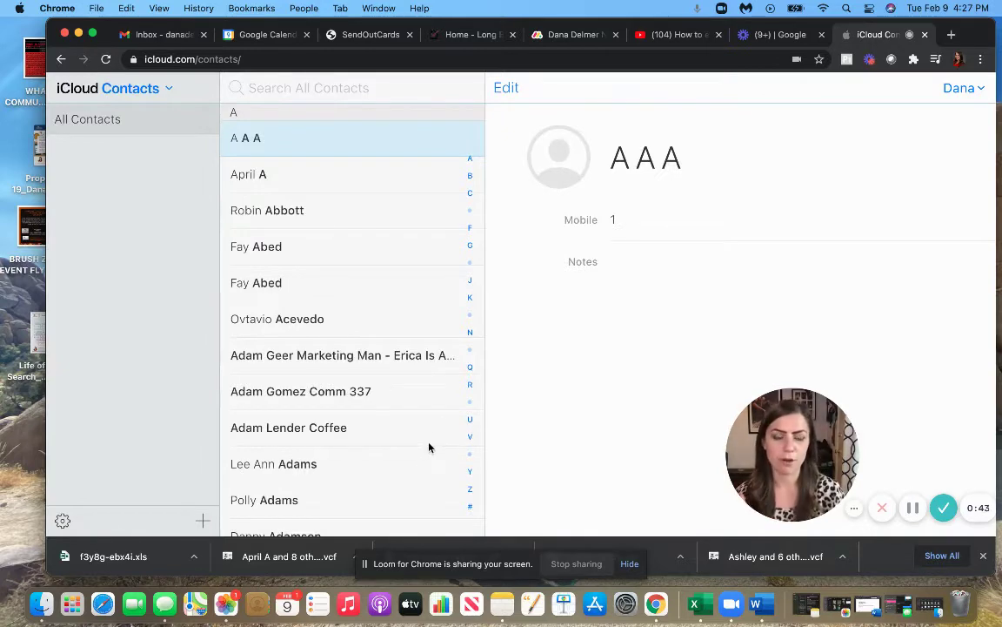
- Select the block of eleven consecutive contacts that follows the first entry in the A section
{"action": "scroll", "coordinate": [393, 395], "scroll_direction": "down", "scroll_amount": 5}
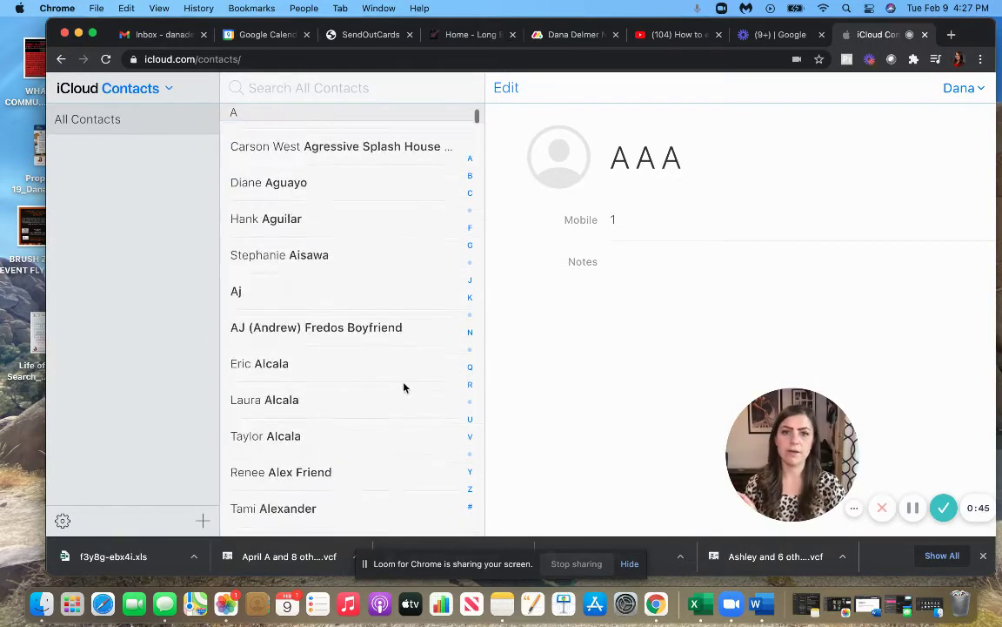
{"action": "scroll", "coordinate": [401, 385], "scroll_direction": "down", "scroll_amount": 10}
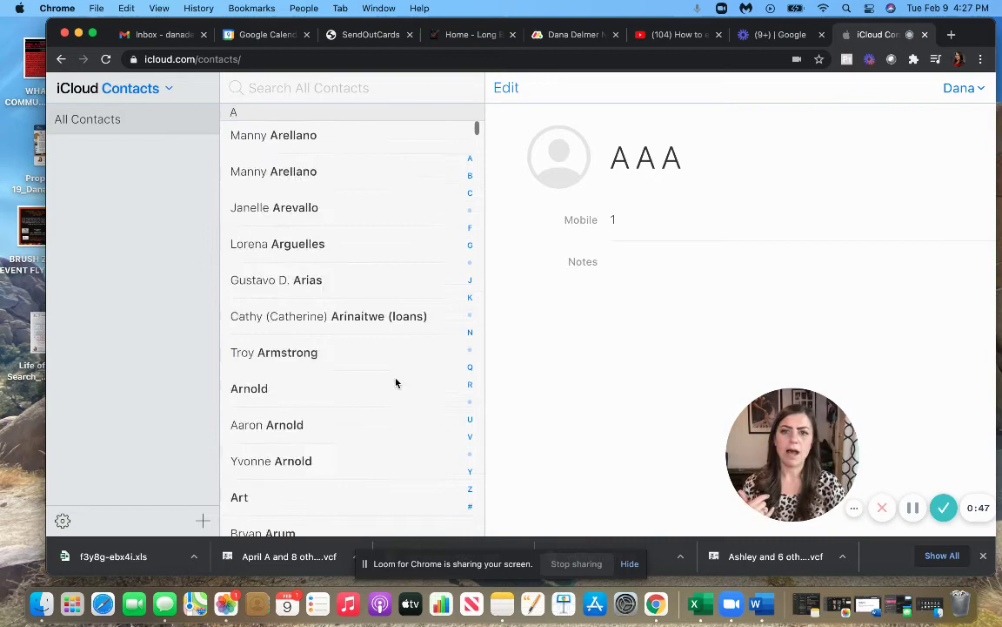
{"action": "scroll", "coordinate": [393, 386], "scroll_direction": "up", "scroll_amount": 15}
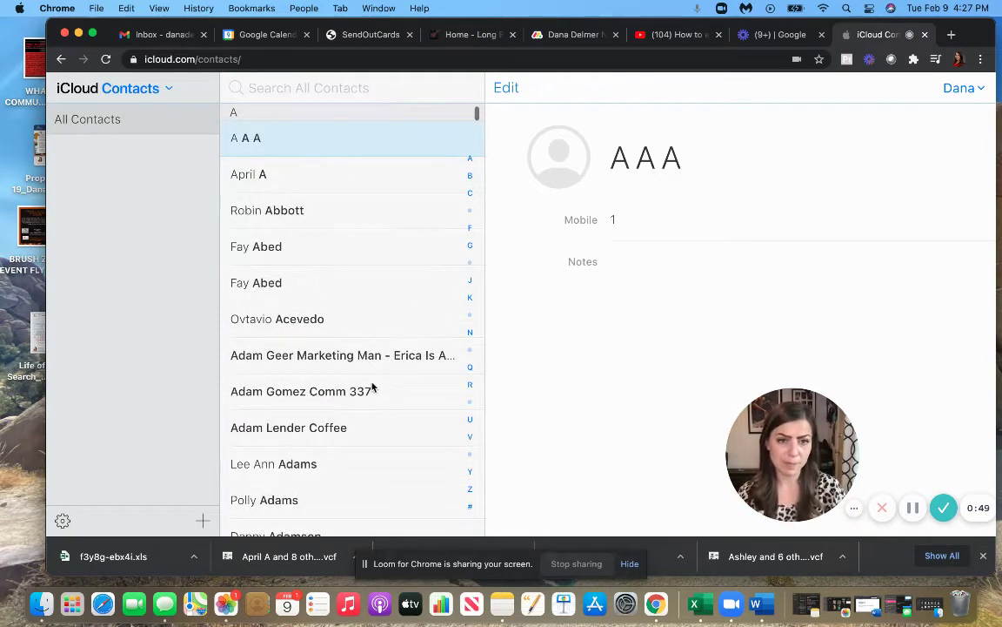
{"action": "scroll", "coordinate": [372, 386], "scroll_direction": "down", "scroll_amount": 1}
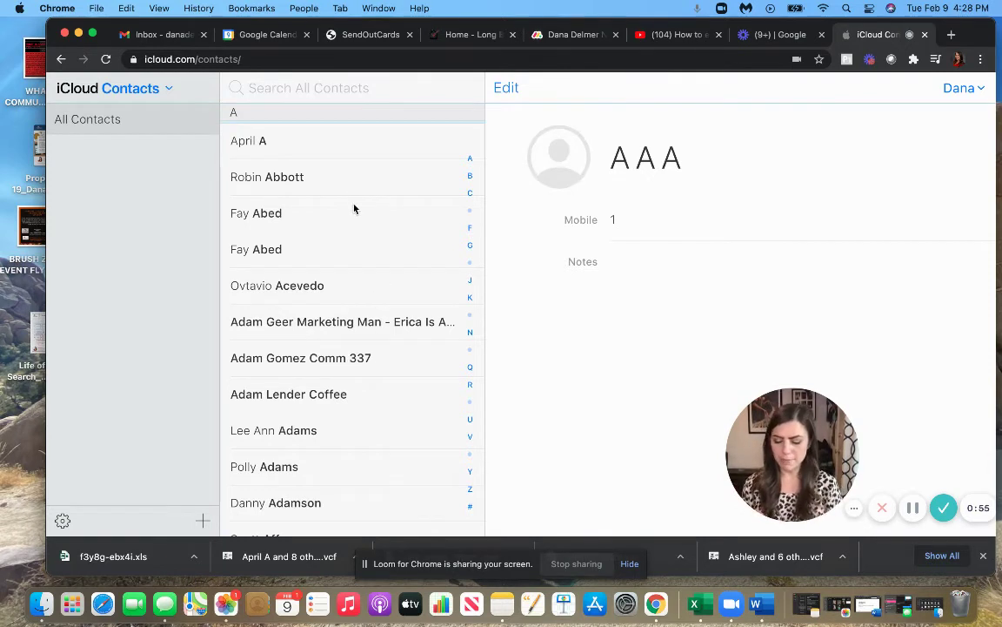
{"action": "left_click", "coordinate": [326, 151]}
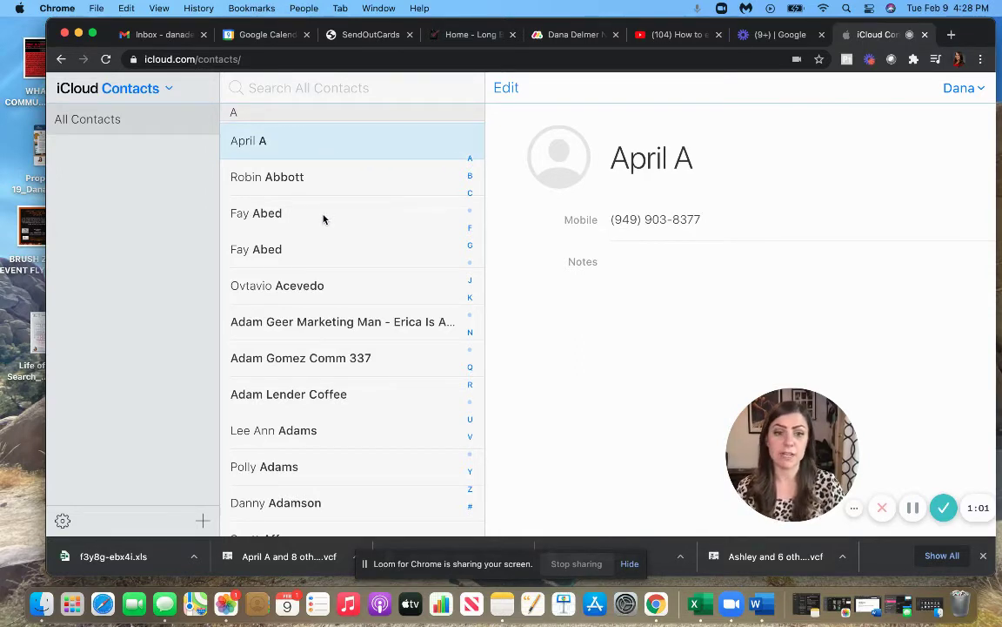
{"action": "left_click", "coordinate": [360, 513], "text": "shift"}
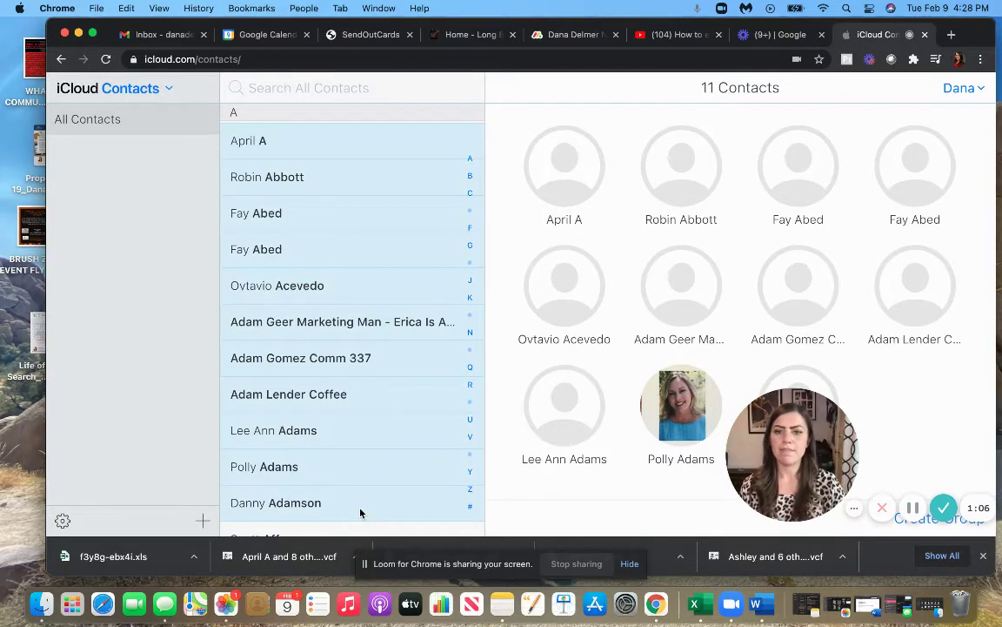
- Export the selected contacts as a vCard and place the downloaded file on the desktop
{"action": "left_click", "coordinate": [65, 521]}
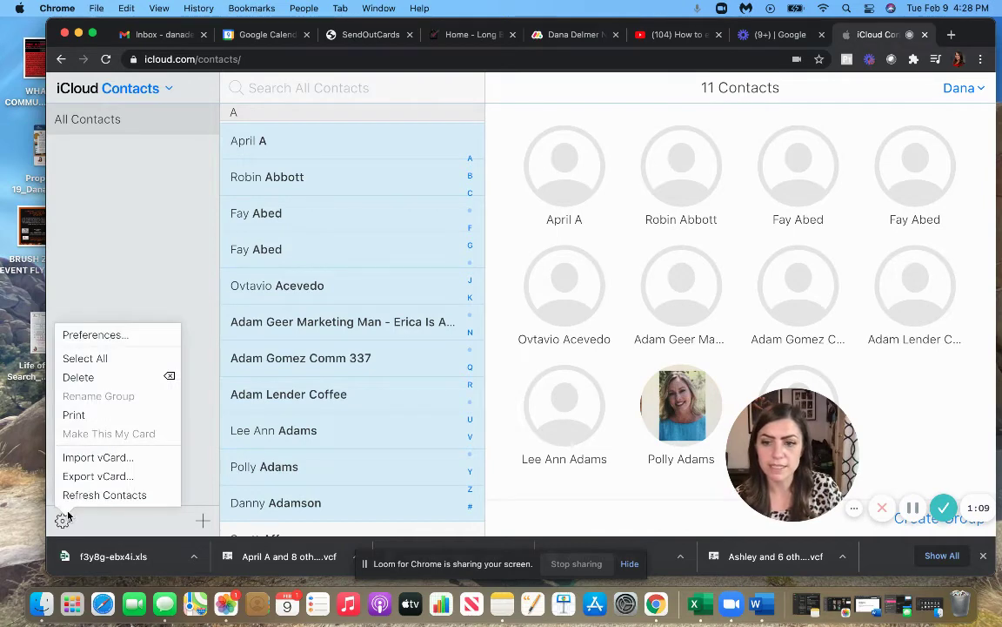
{"action": "left_click", "coordinate": [97, 476]}
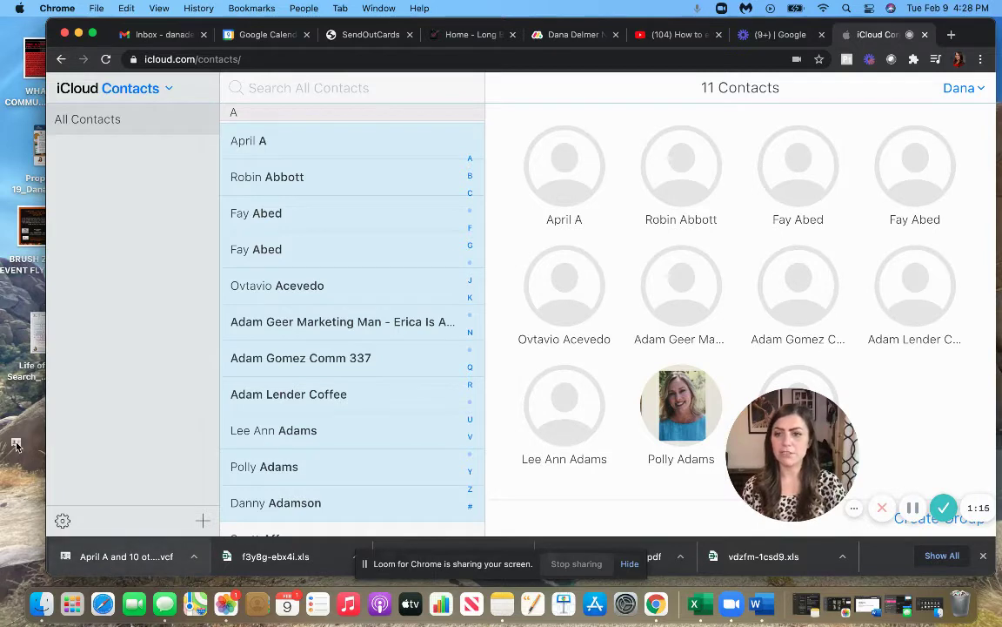
{"action": "left_click_drag", "start_coordinate": [16, 445], "coordinate": [15, 444]}
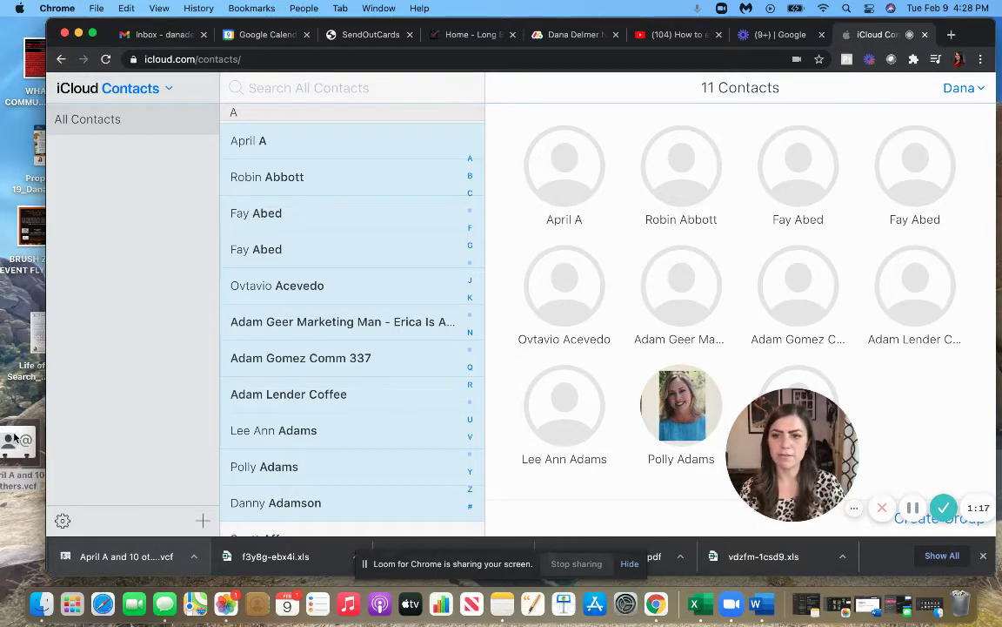
{"action": "left_click", "coordinate": [15, 435]}
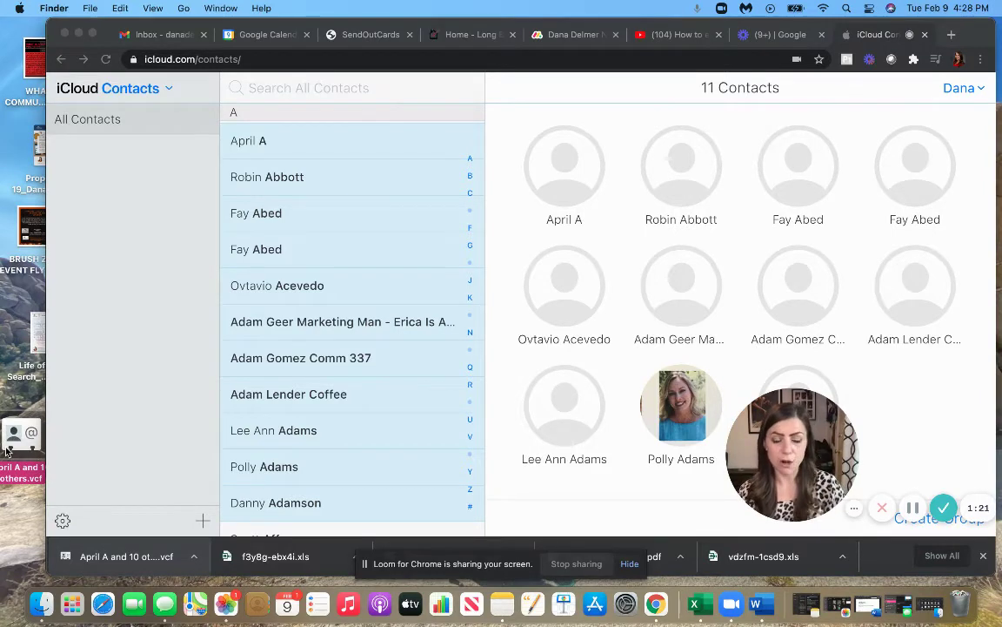
{"action": "left_click", "coordinate": [951, 34]}
{"action": "left_click", "coordinate": [658, 56]}
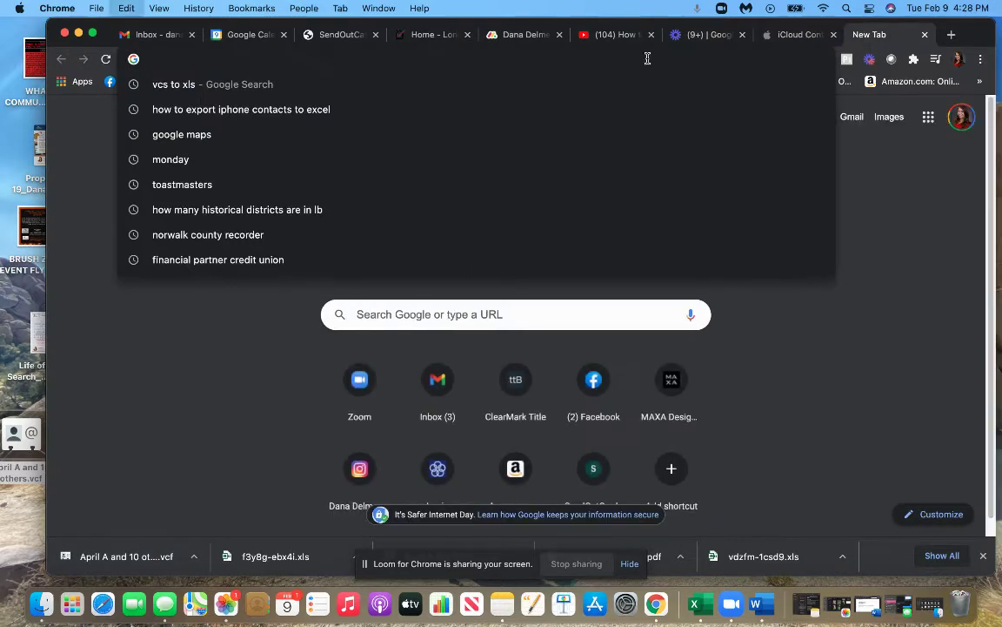
{"action": "type", "text": "https://www.aconvert.com/document/"}
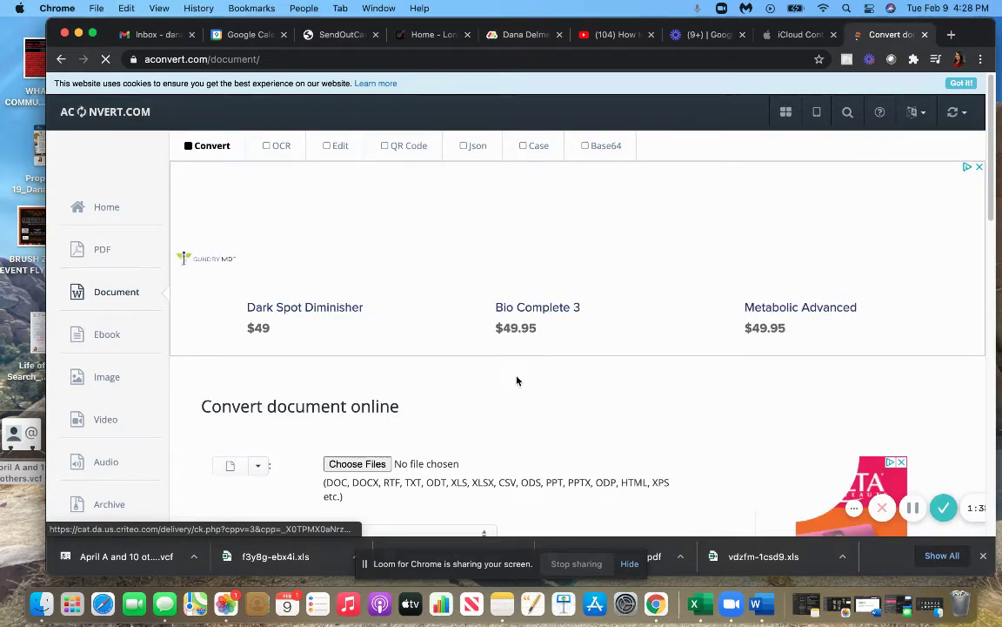
- Choose the exported vCard file from the desktop as the file to convert
{"action": "scroll", "coordinate": [513, 379], "scroll_direction": "down", "scroll_amount": 2}
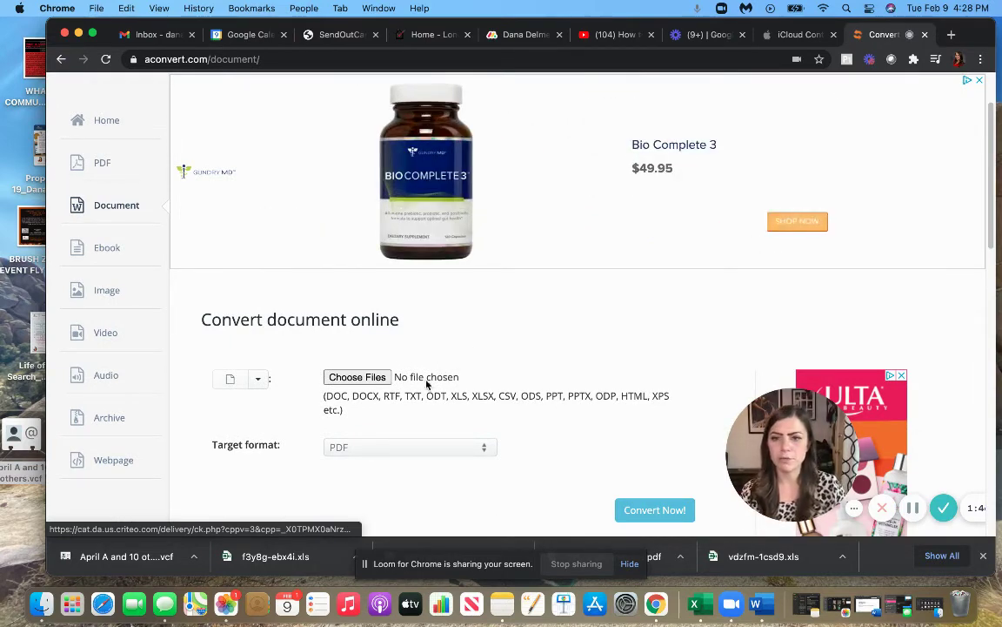
{"action": "left_click", "coordinate": [357, 377]}
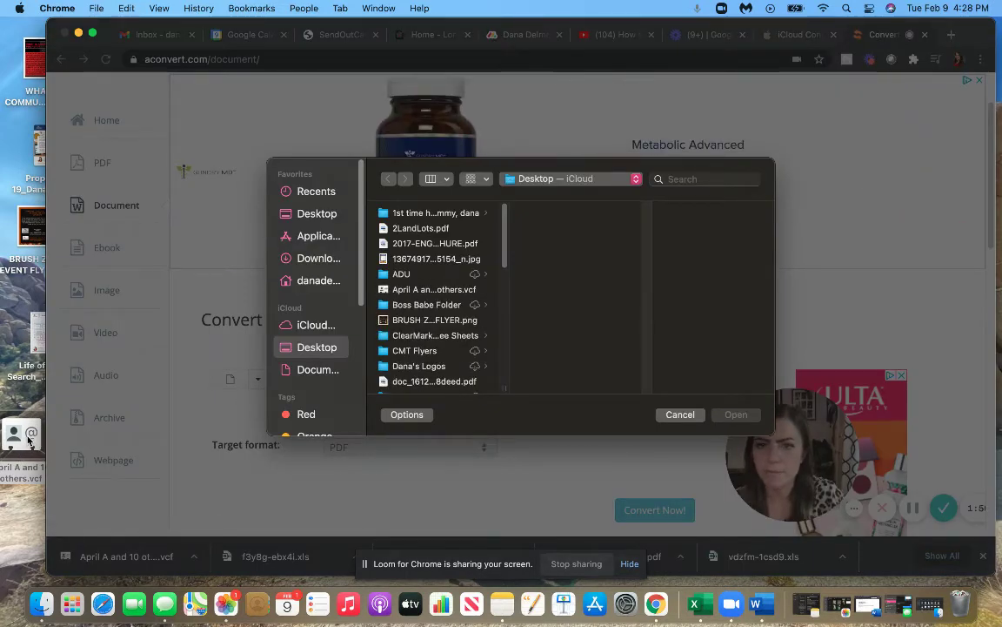
{"action": "left_click", "coordinate": [443, 290]}
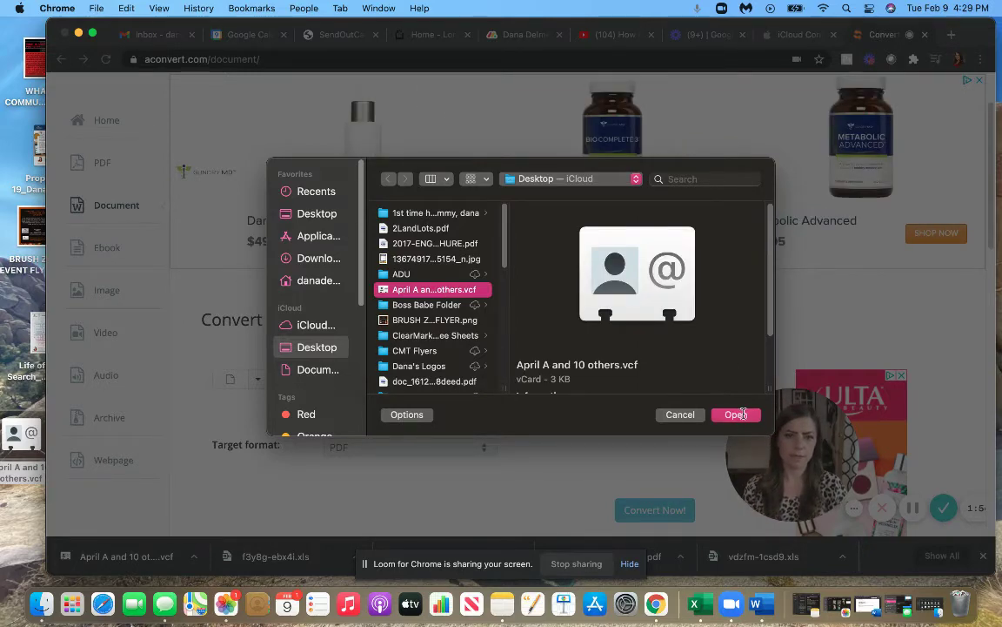
{"action": "left_click", "coordinate": [743, 414]}
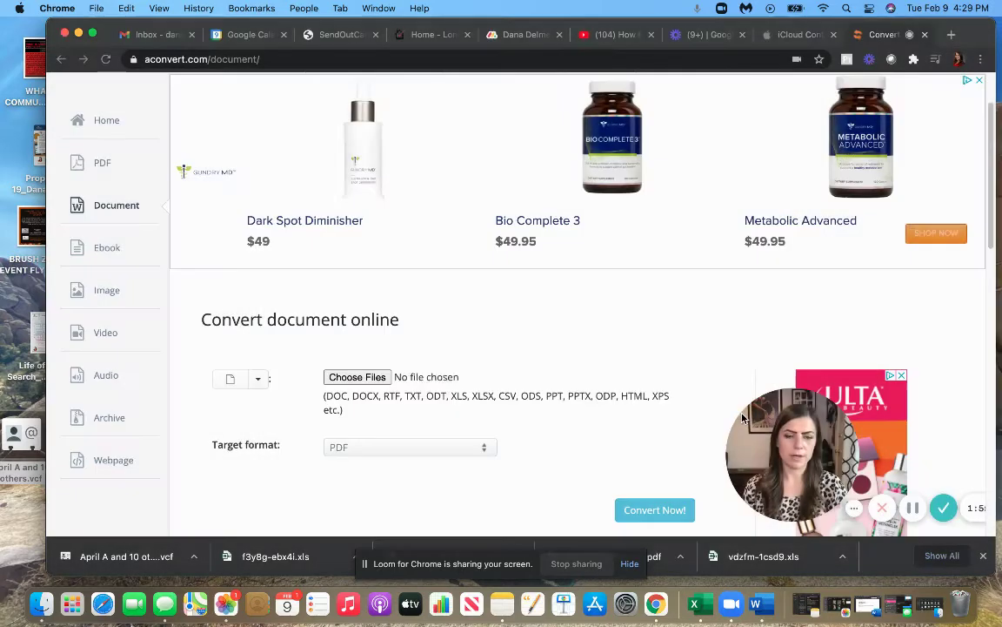
{"action": "left_click", "coordinate": [662, 511]}
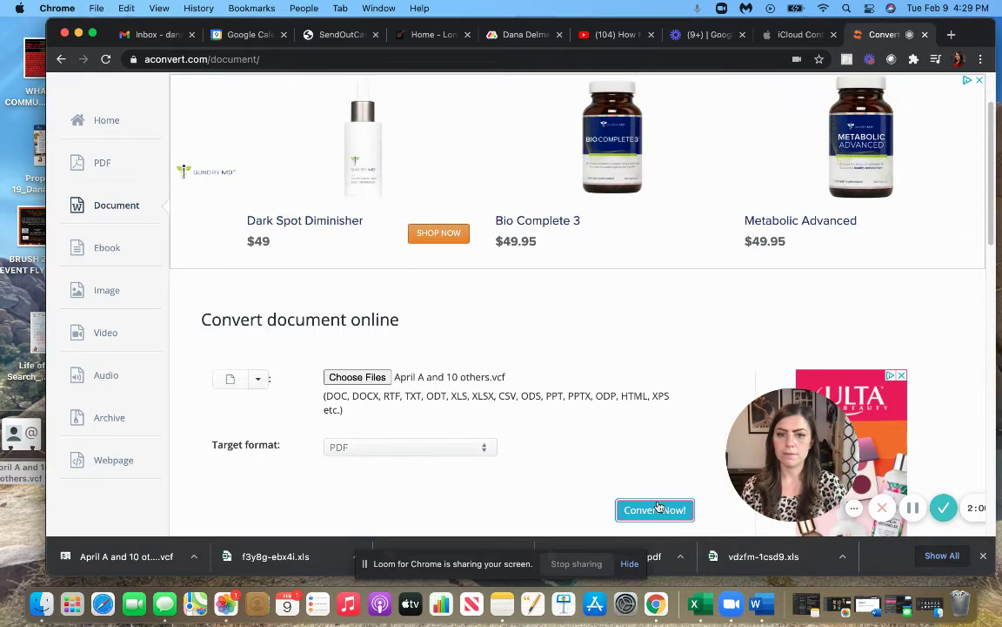
{"action": "left_click", "coordinate": [414, 446]}
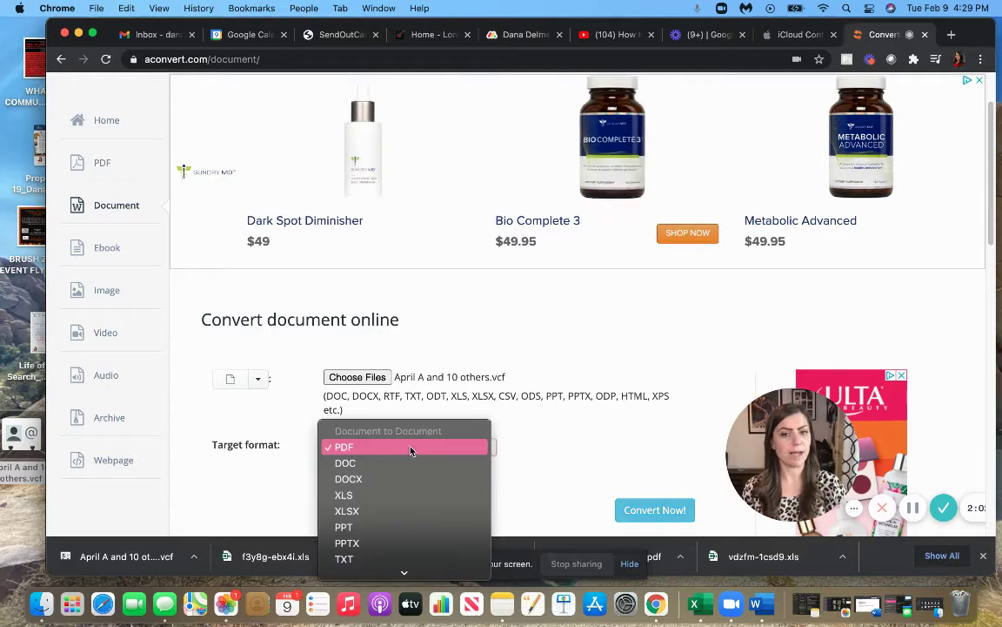
{"action": "left_click", "coordinate": [576, 455]}
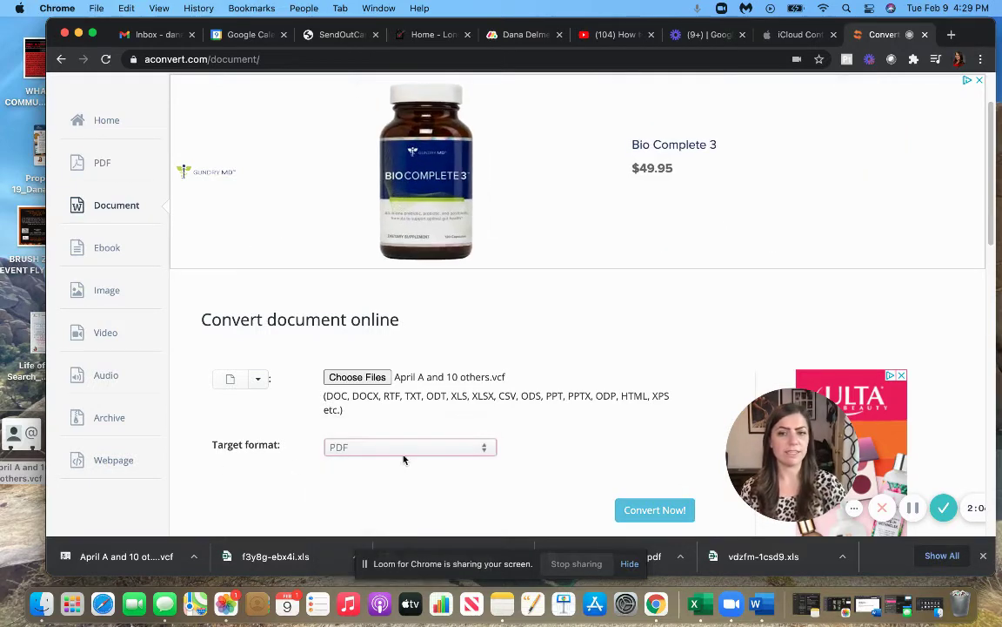
- Set the target format to XLS and convert the vCard file
{"action": "left_click", "coordinate": [402, 447]}
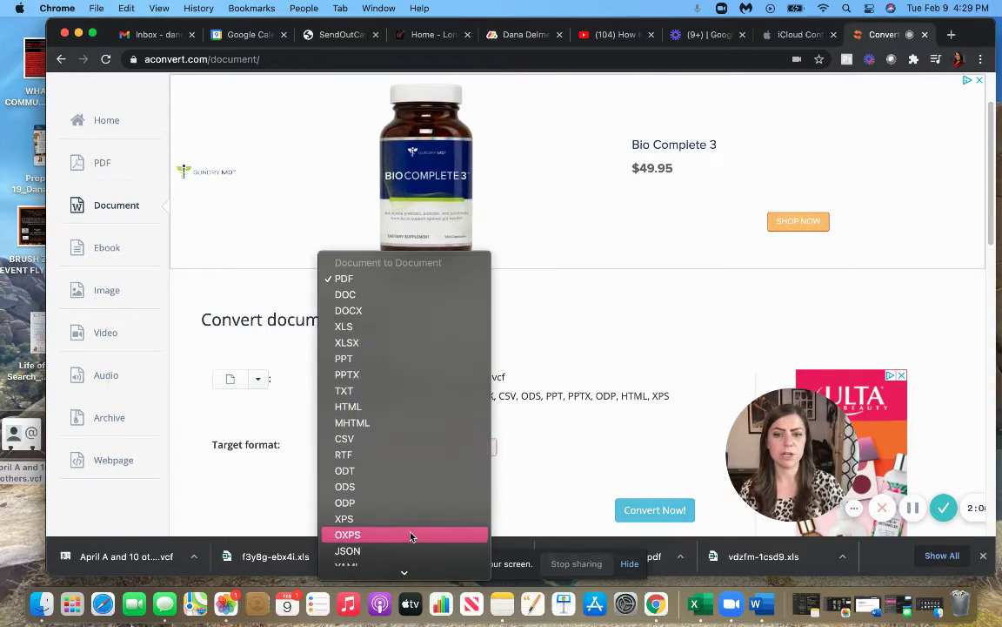
{"action": "scroll", "coordinate": [410, 494], "scroll_direction": "down", "scroll_amount": 2}
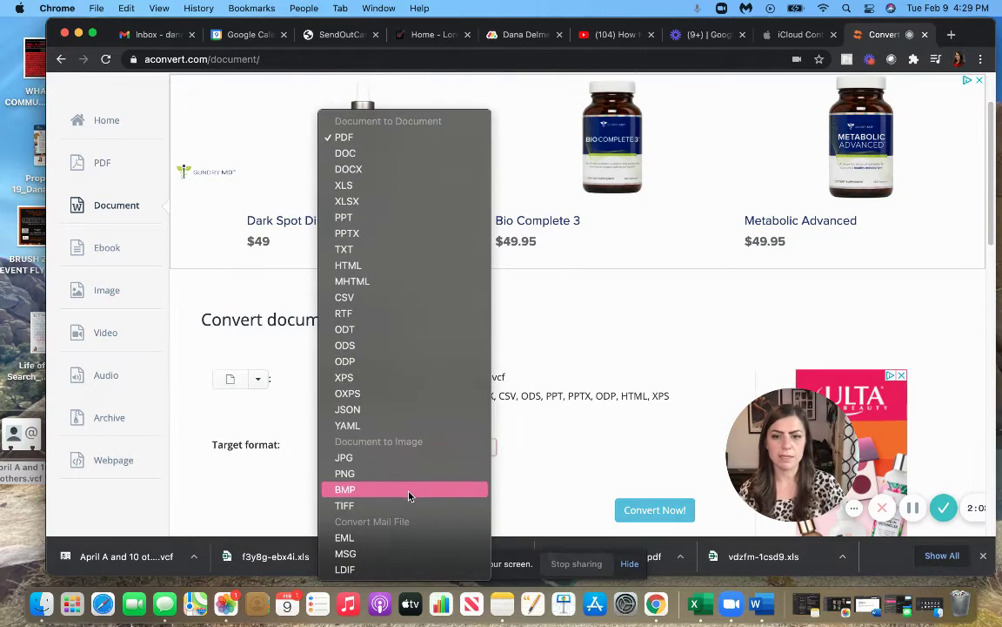
{"action": "left_click", "coordinate": [424, 184]}
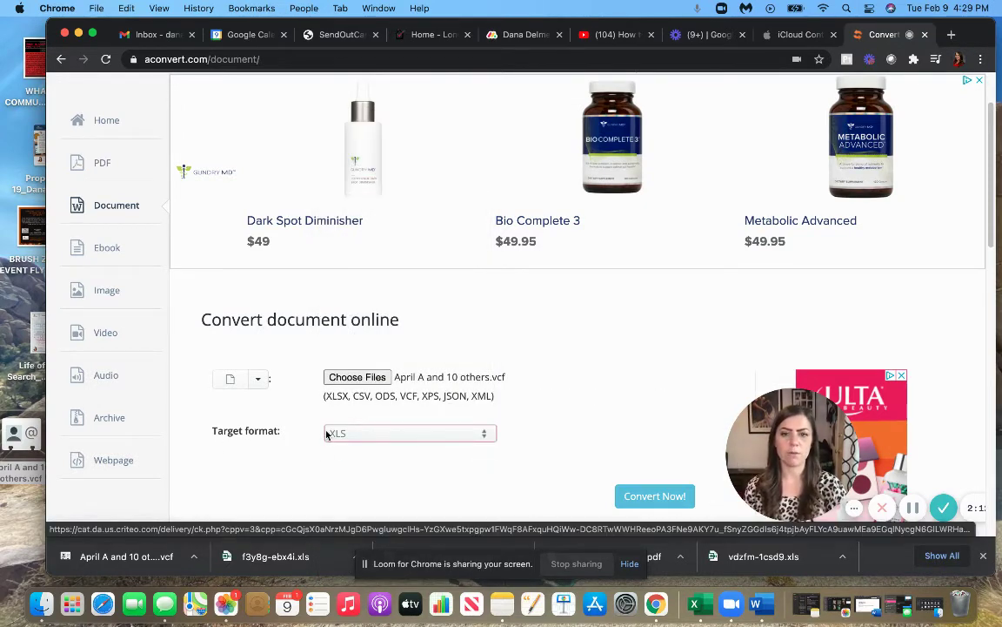
{"action": "left_click", "coordinate": [653, 494]}
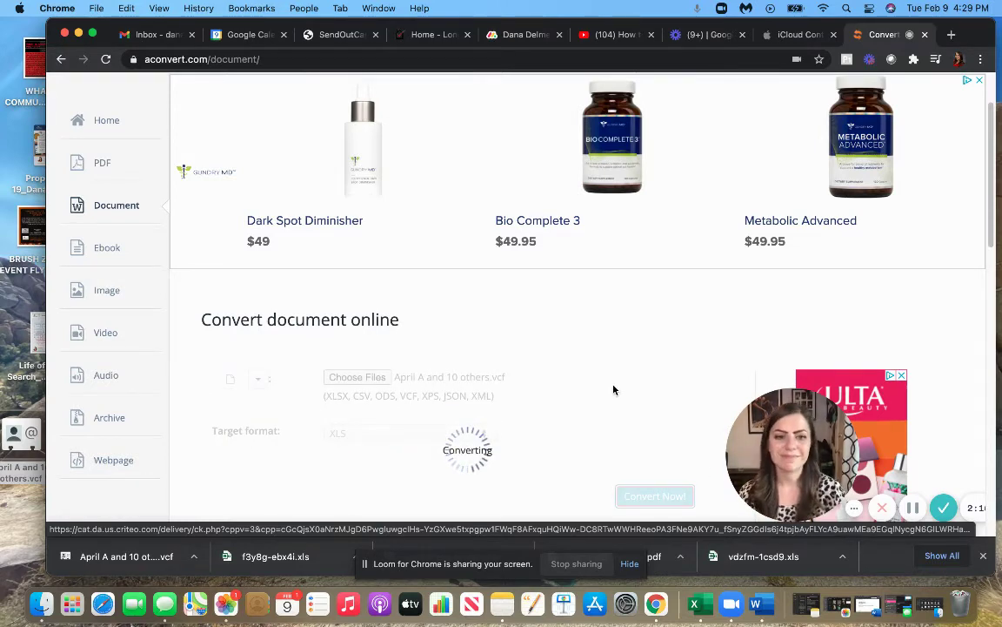
- Download the XLS file from the conversion results and place it on the desktop
{"action": "scroll", "coordinate": [610, 390], "scroll_direction": "down", "scroll_amount": 6}
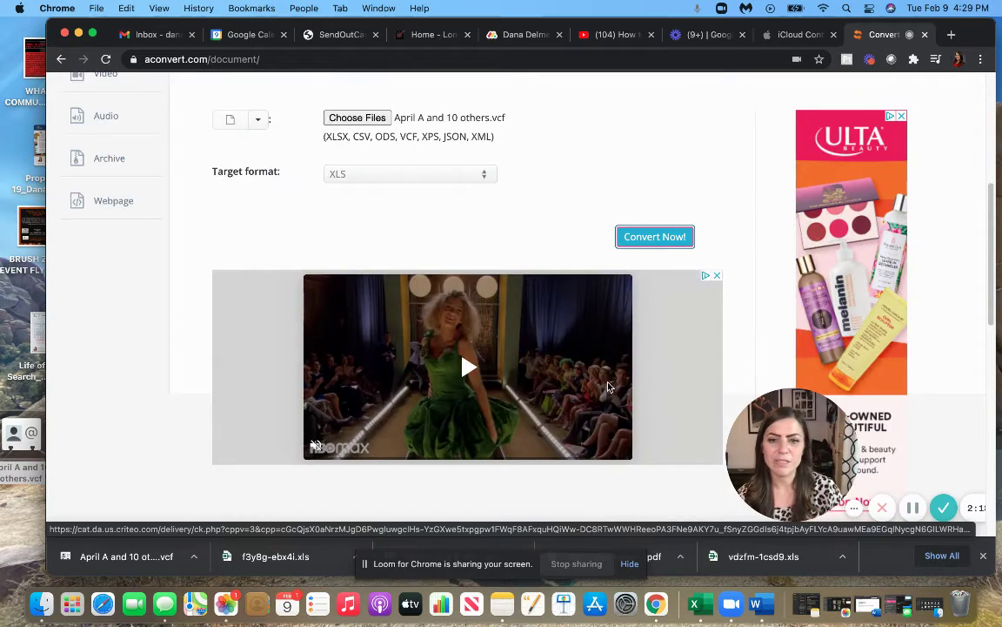
{"action": "scroll", "coordinate": [609, 385], "scroll_direction": "down", "scroll_amount": 9}
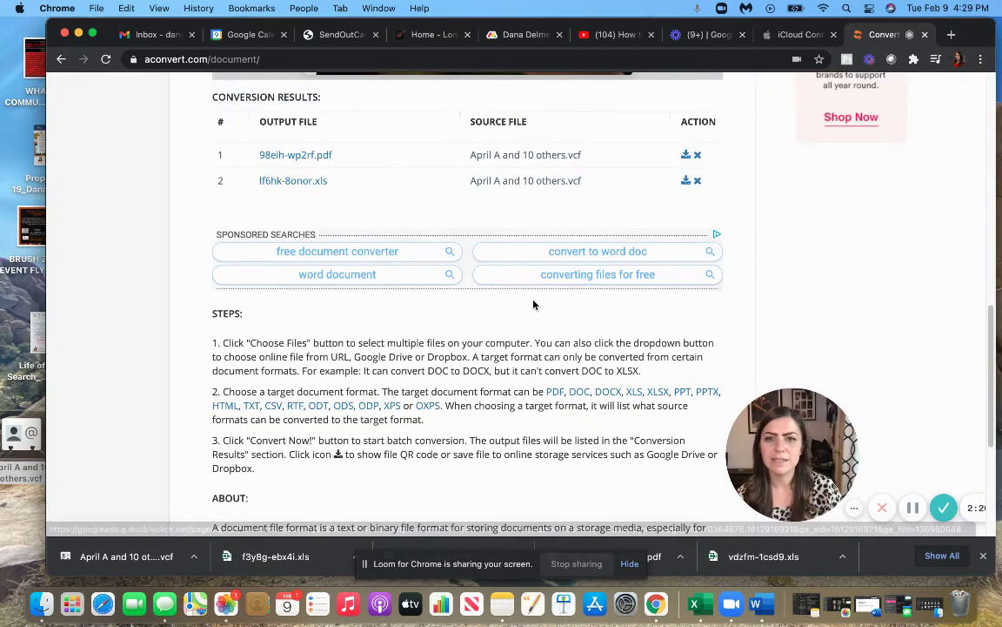
{"action": "left_click", "coordinate": [324, 183]}
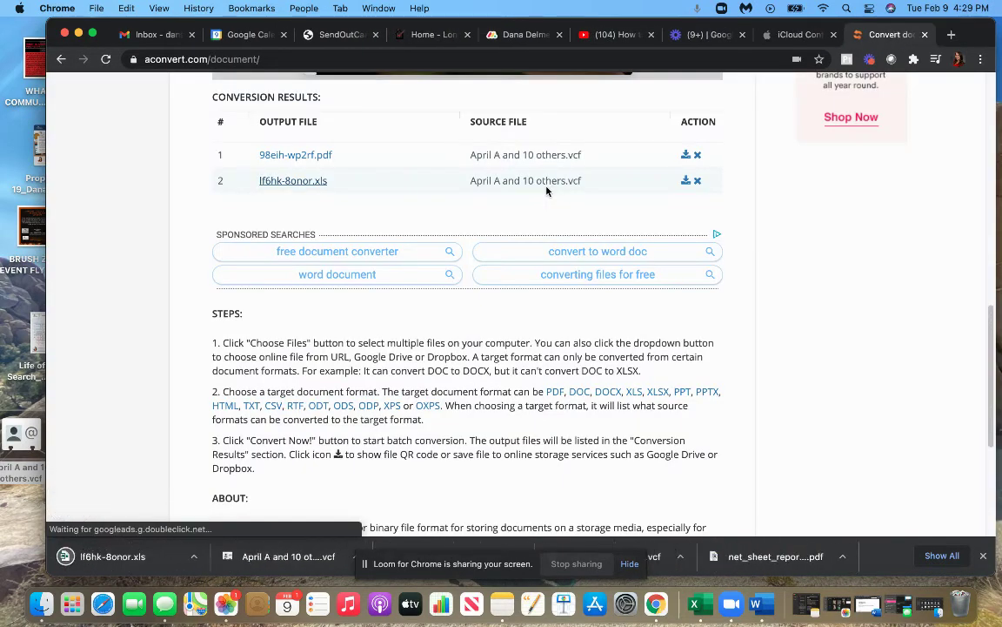
{"action": "left_click_drag", "start_coordinate": [513, 24], "coordinate": [598, 24]}
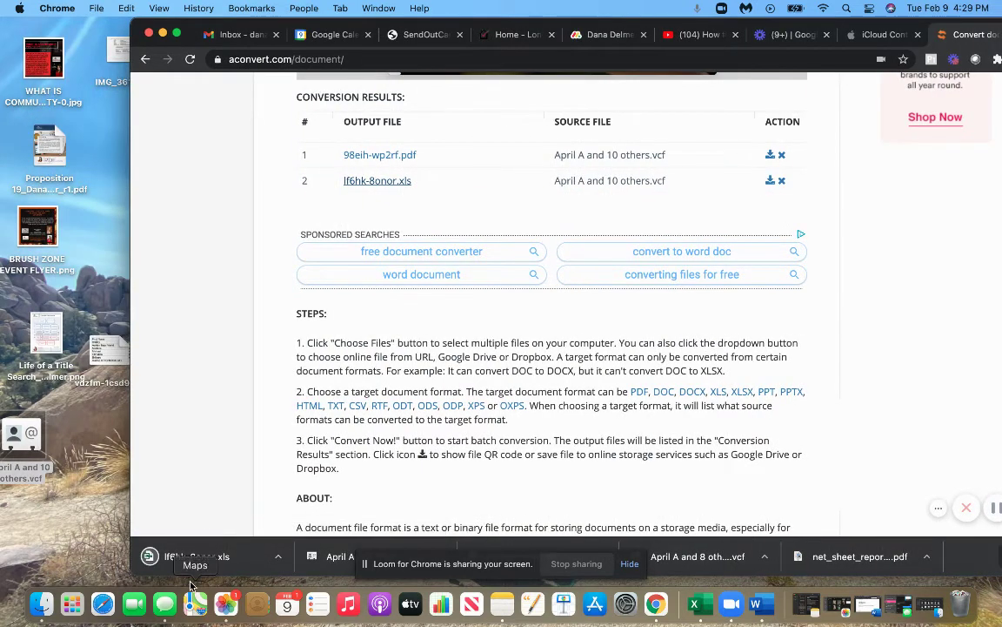
{"action": "left_click_drag", "start_coordinate": [197, 565], "coordinate": [42, 520]}
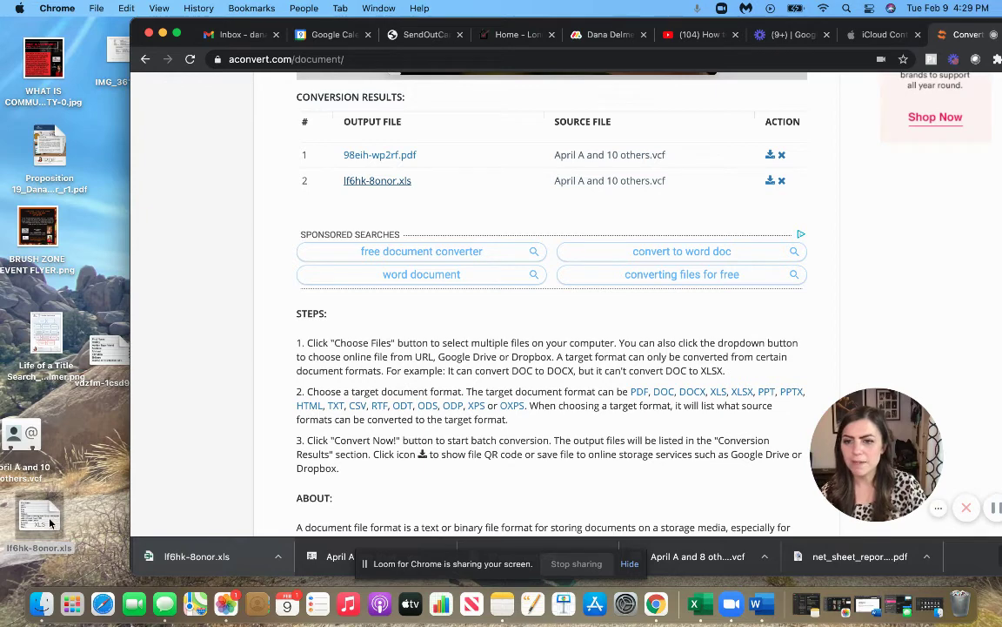
- Open the downloaded lf6hk-8onor.xls file from the desktop in Microsoft Excel
{"action": "right_click", "coordinate": [50, 522]}
{"action": "mouse_move", "coordinate": [131, 344]}
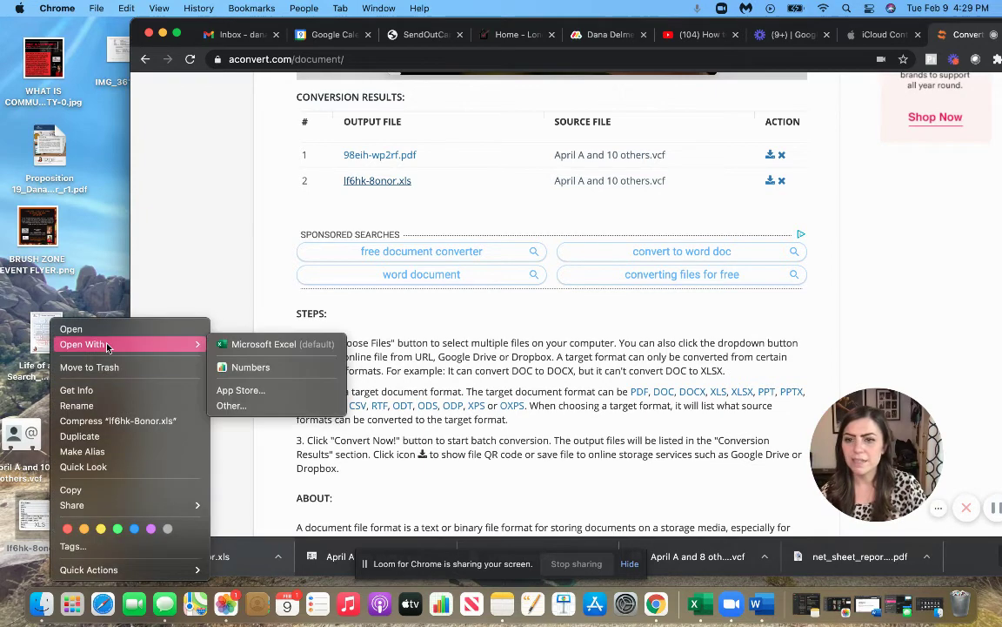
{"action": "left_click", "coordinate": [253, 344]}
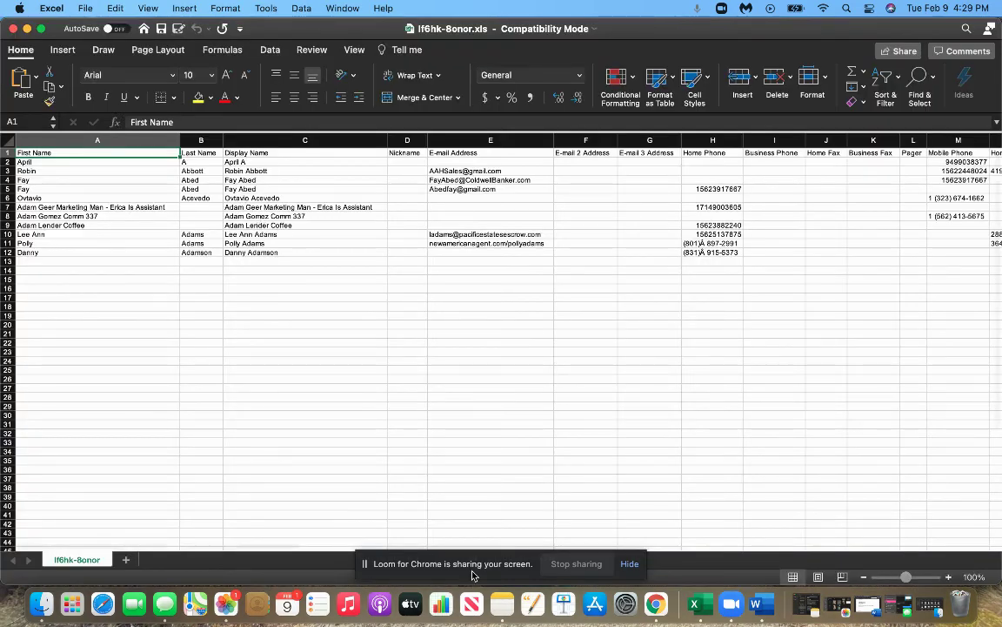
{"action": "left_click_drag", "start_coordinate": [218, 551], "coordinate": [151, 544]}
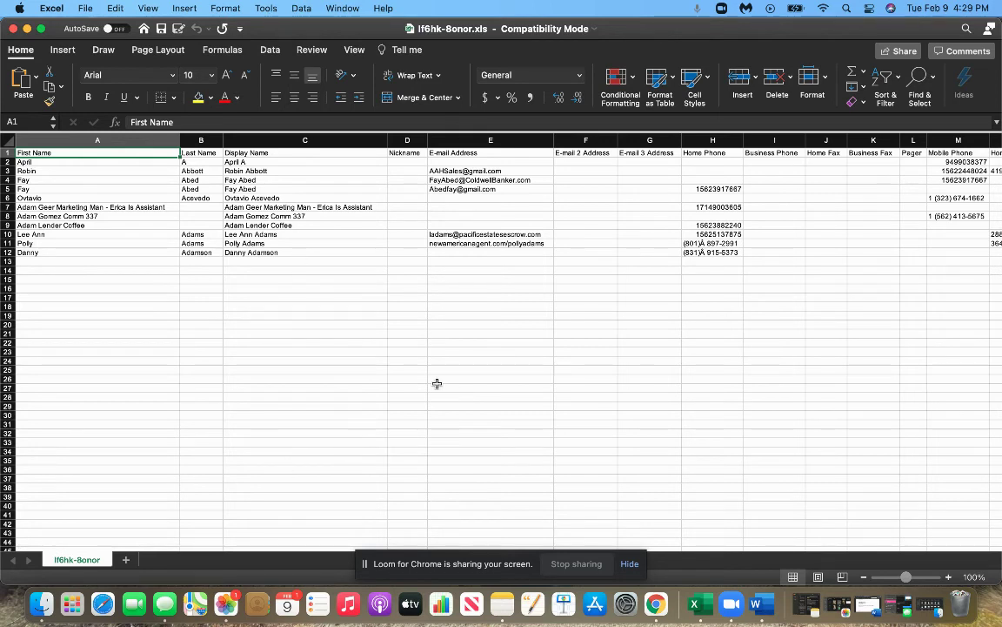
- Close the contacts workbook and move the browser window back over the desktop icons
{"action": "left_click", "coordinate": [12, 29]}
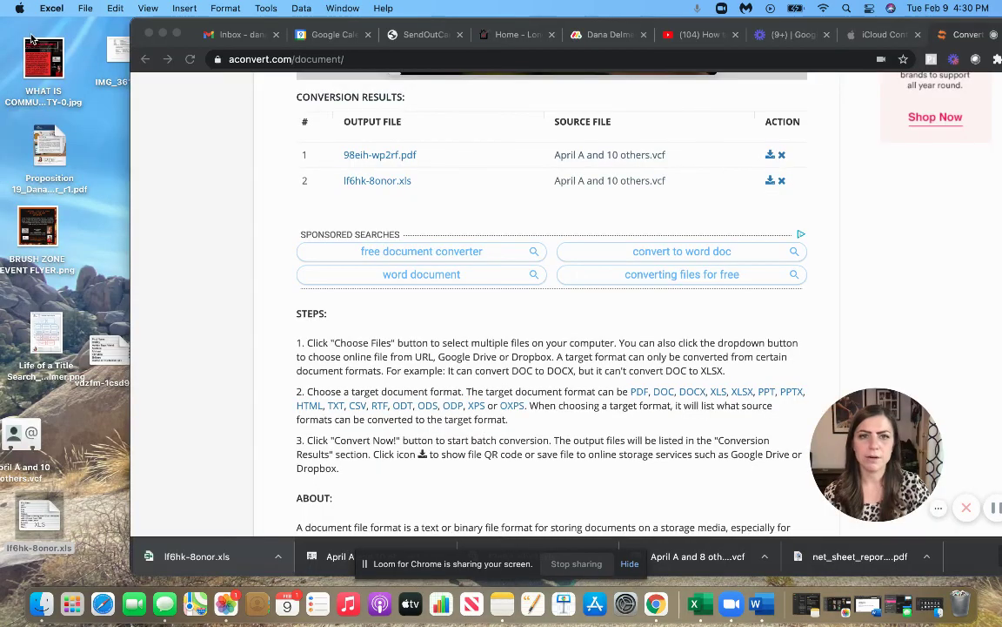
{"action": "left_click_drag", "start_coordinate": [649, 24], "coordinate": [536, 28]}
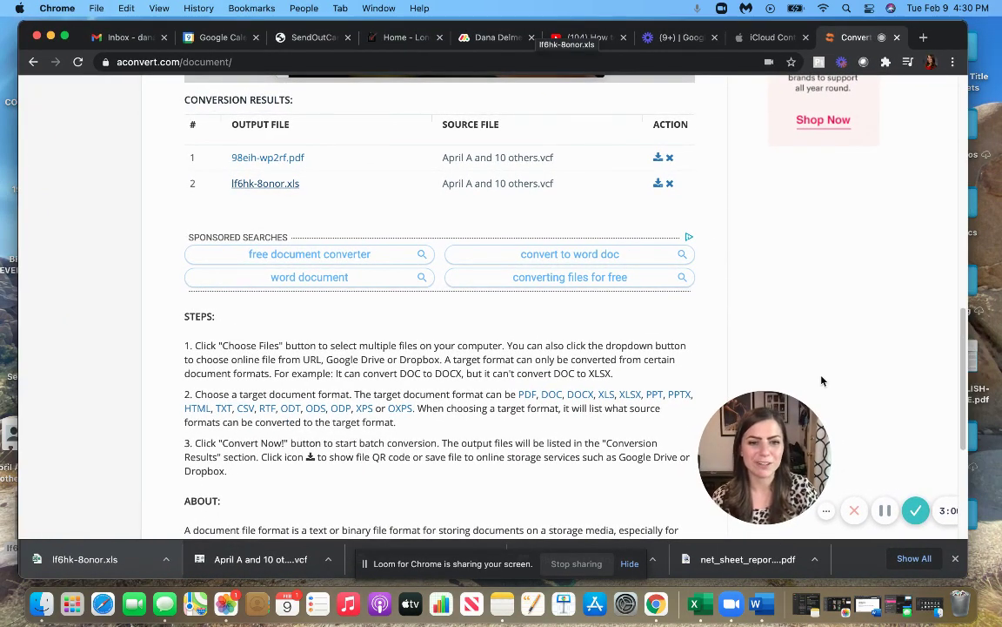